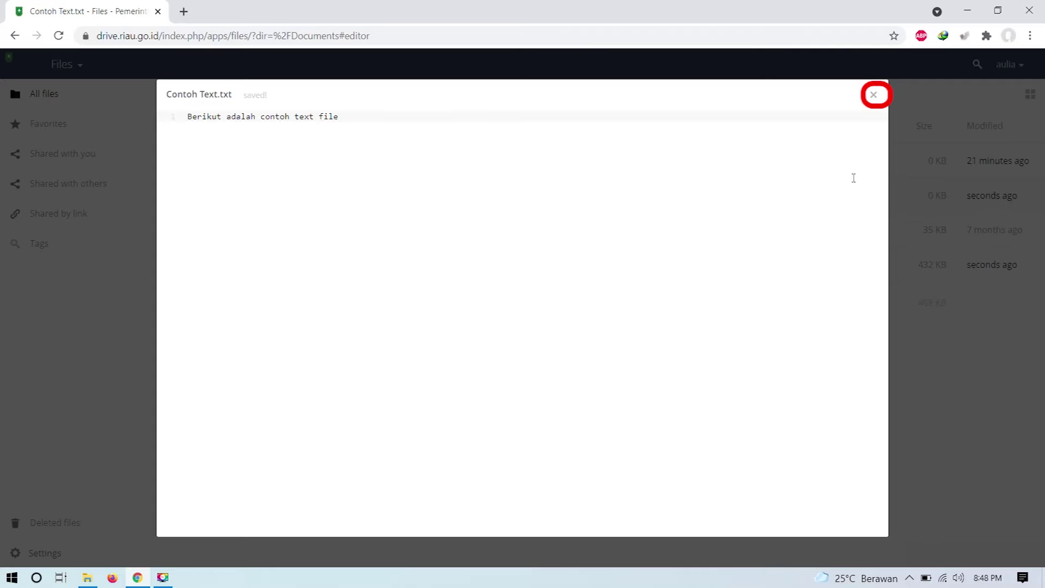
# Step: Close the text editor once Contoh Text.txt holds 'Berikut adalah contoh text file'
pyautogui.click(873, 96)
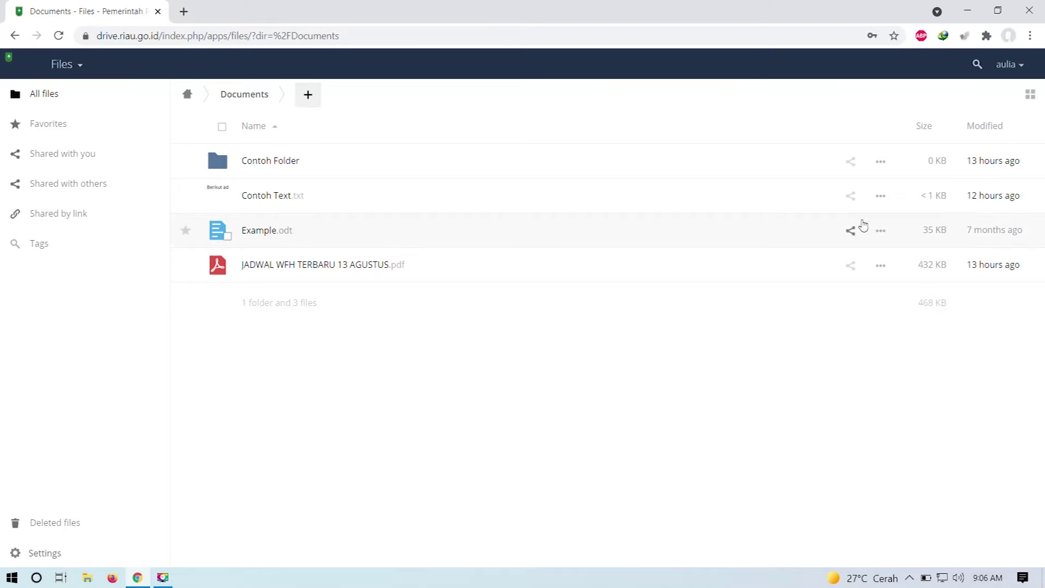
# Step: Rename Contoh Folder to CONTOH RUBAH NAMA from its actions menu
pyautogui.click(881, 161)
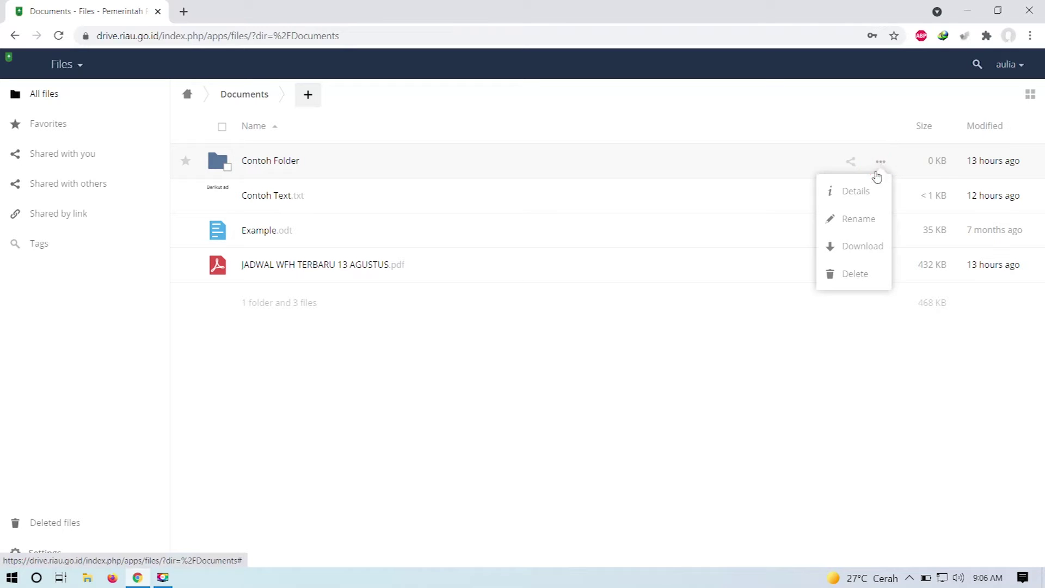
pyautogui.click(869, 222)
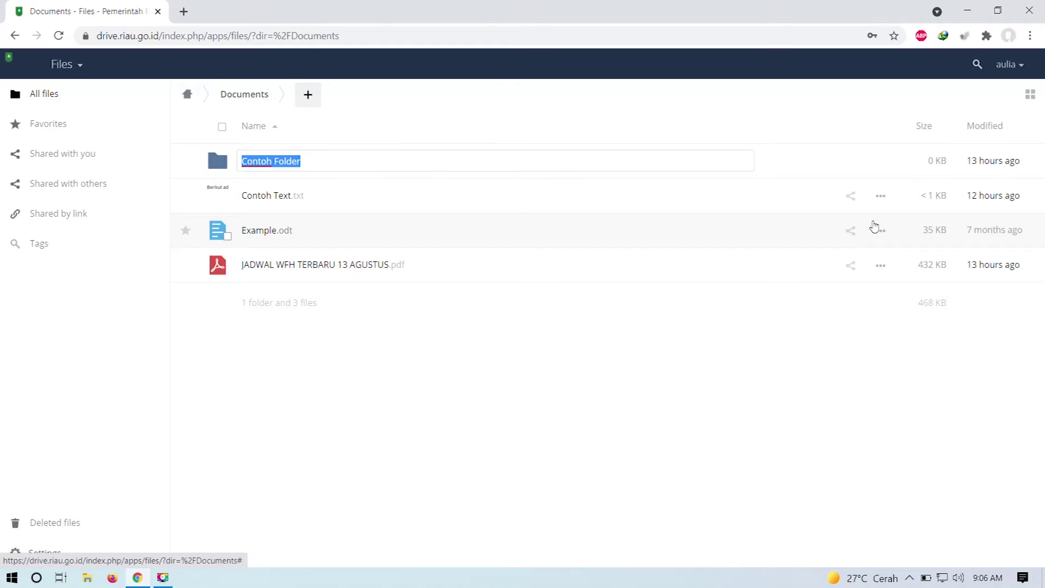
pyautogui.write('CONTOH')
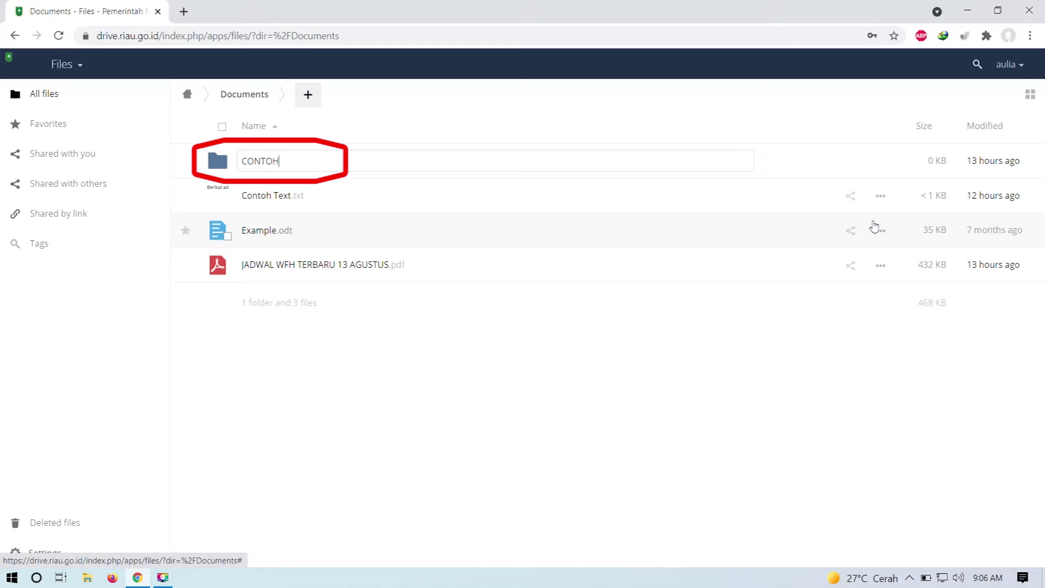
pyautogui.write(' RUBAH NAMA')
pyautogui.press('Return')
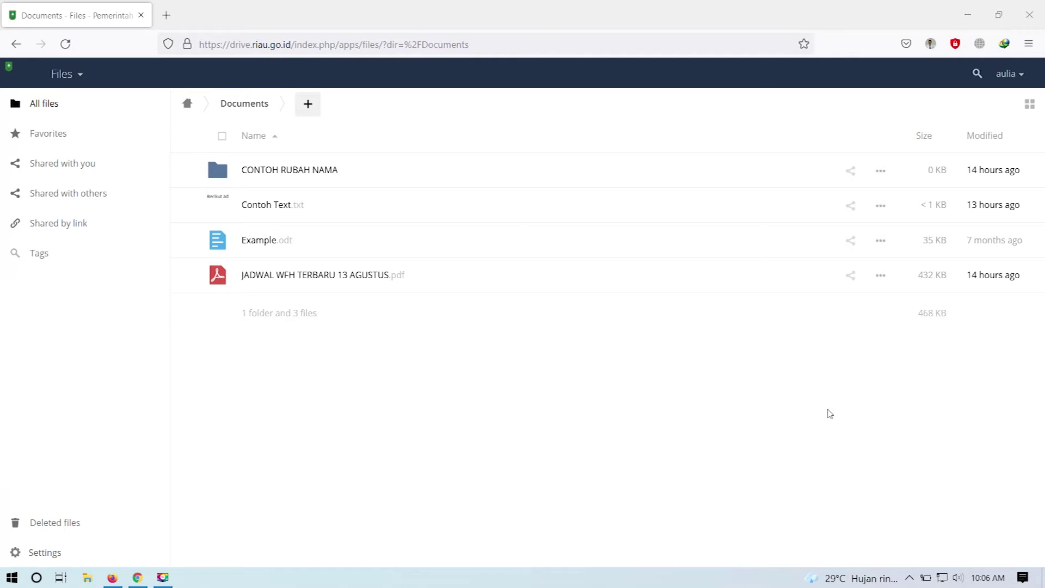
# Step: Download Contoh Text.txt and save it through Firefox's Save File dialog
pyautogui.click(881, 206)
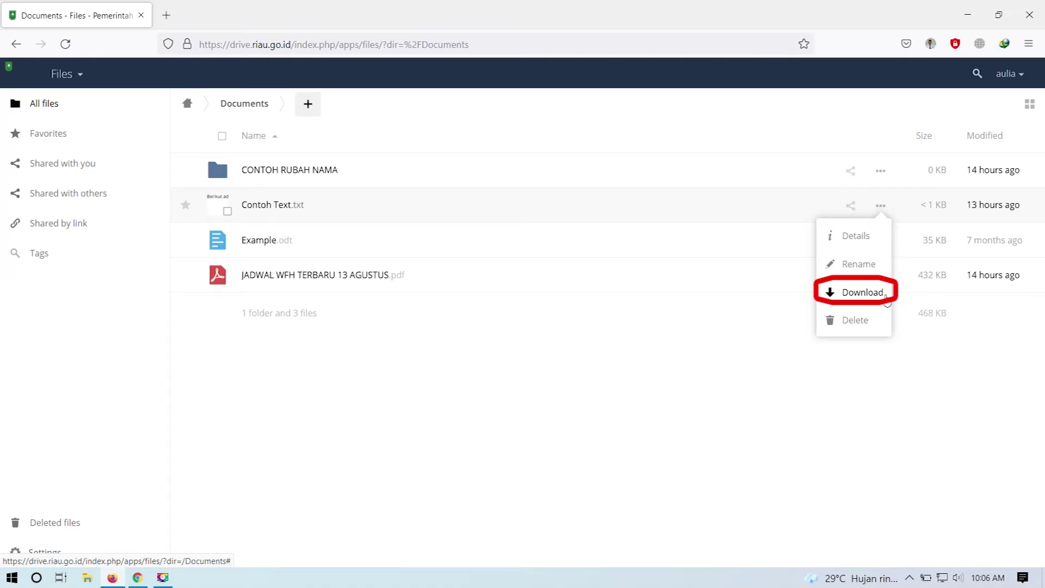
pyautogui.click(886, 298)
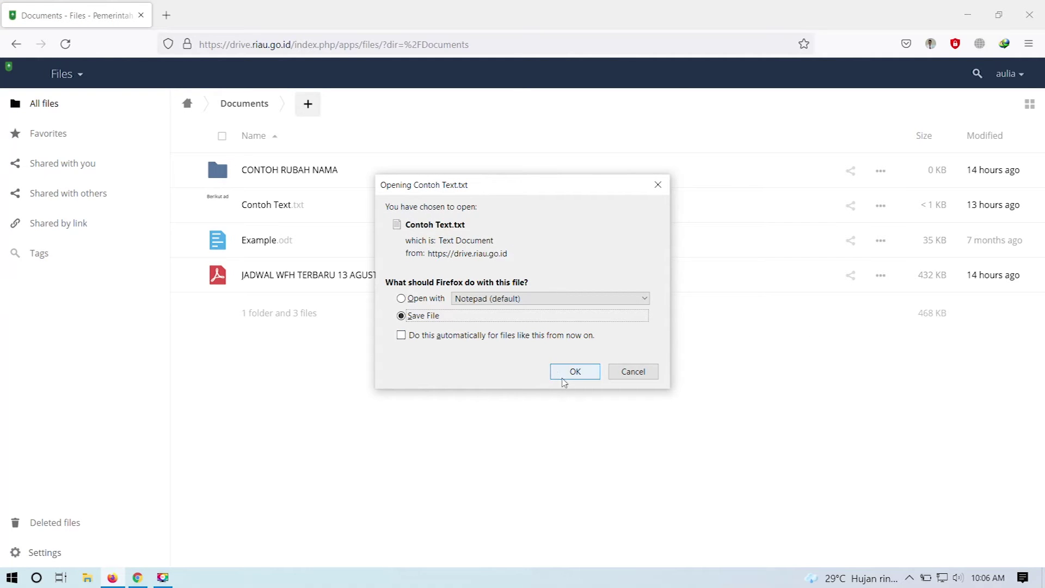
pyautogui.click(565, 380)
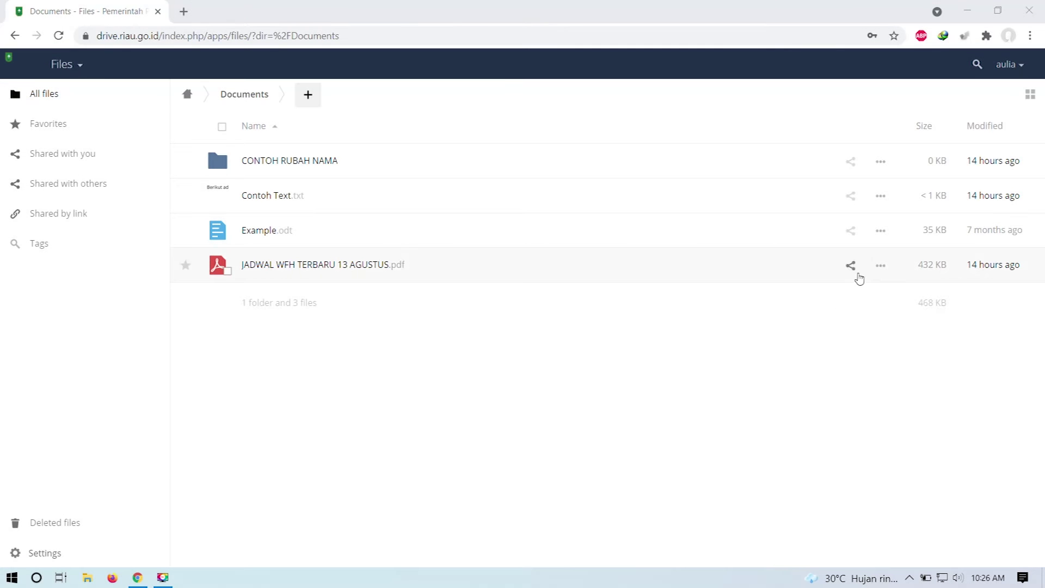
# Step: Delete Example.odt from its actions menu in the Documents folder
pyautogui.click(881, 233)
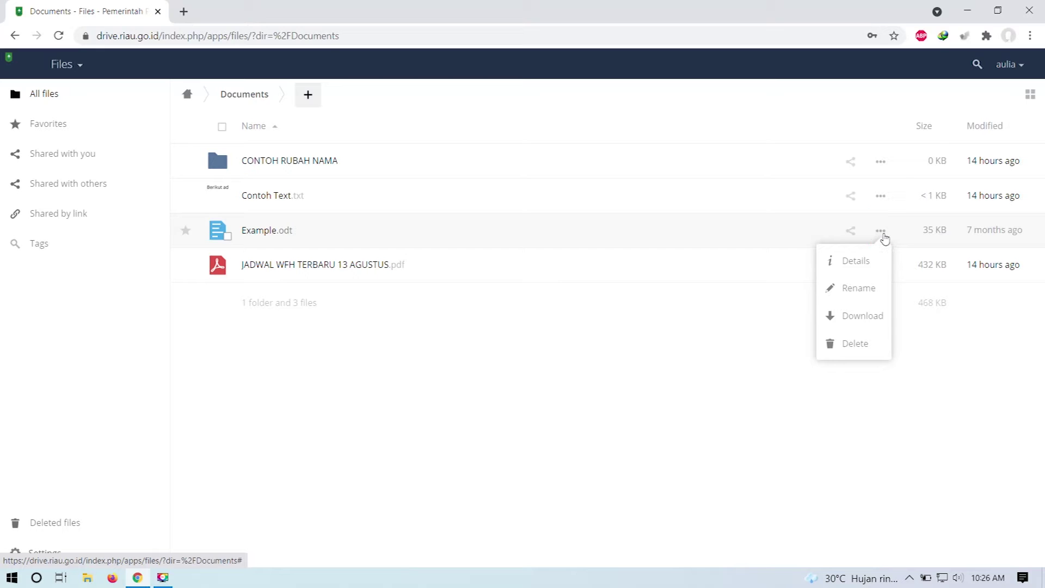
pyautogui.click(872, 350)
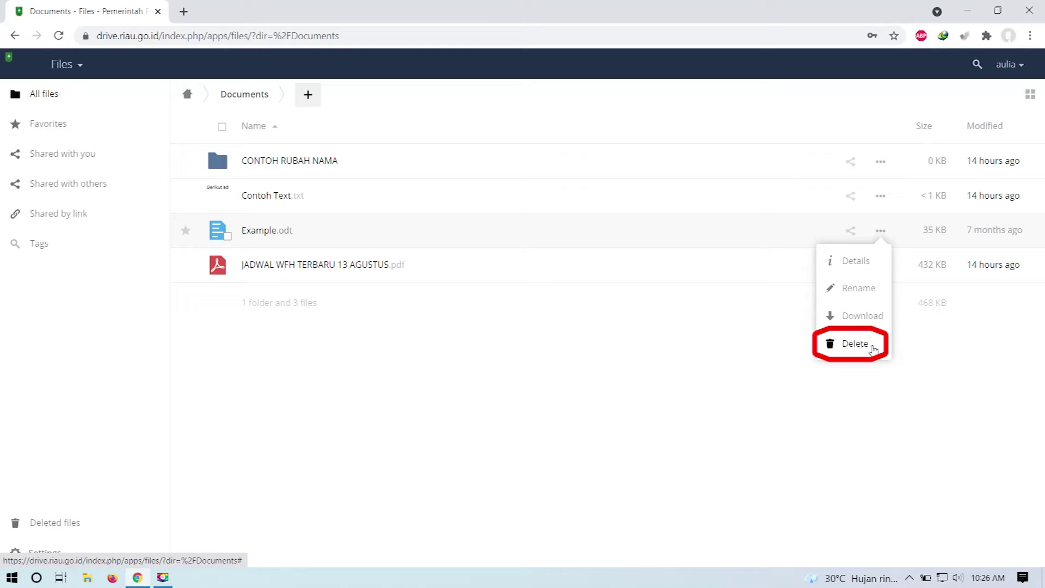
pyautogui.click(873, 349)
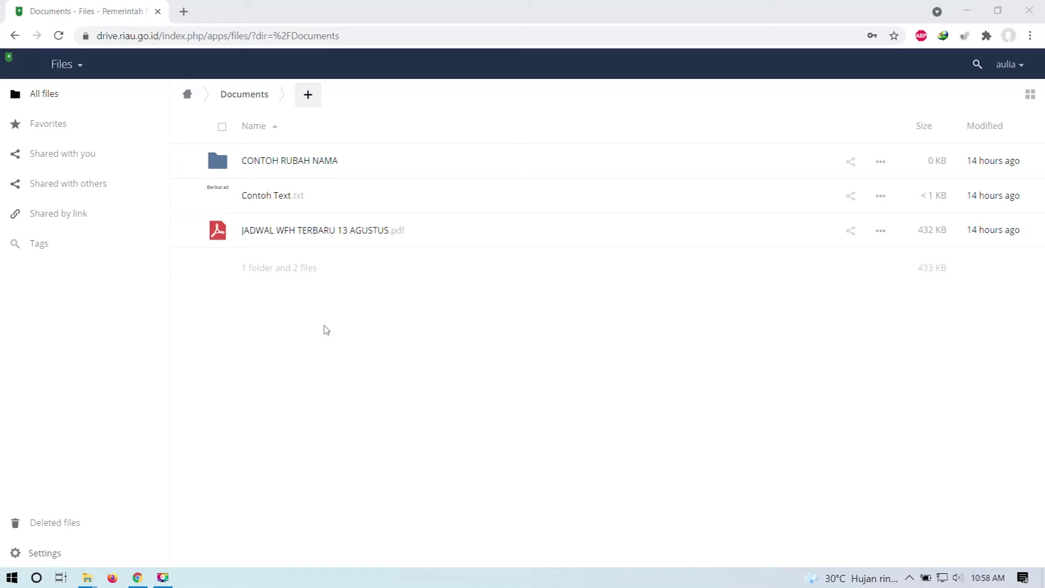
# Step: Restore Indonesia Raya Vocal dan Teks.webm from the Deleted files list
pyautogui.click(98, 527)
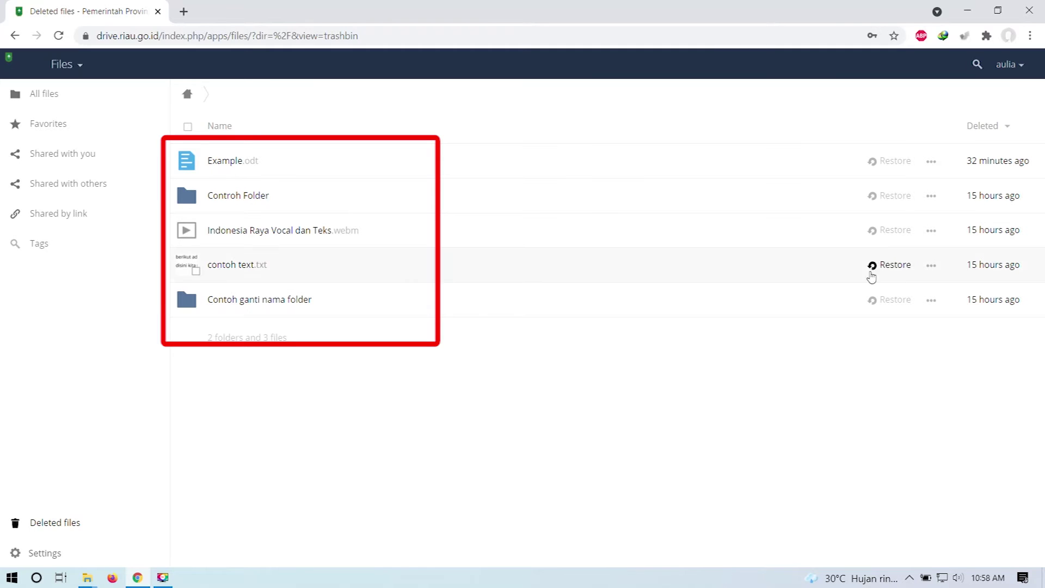
pyautogui.click(902, 235)
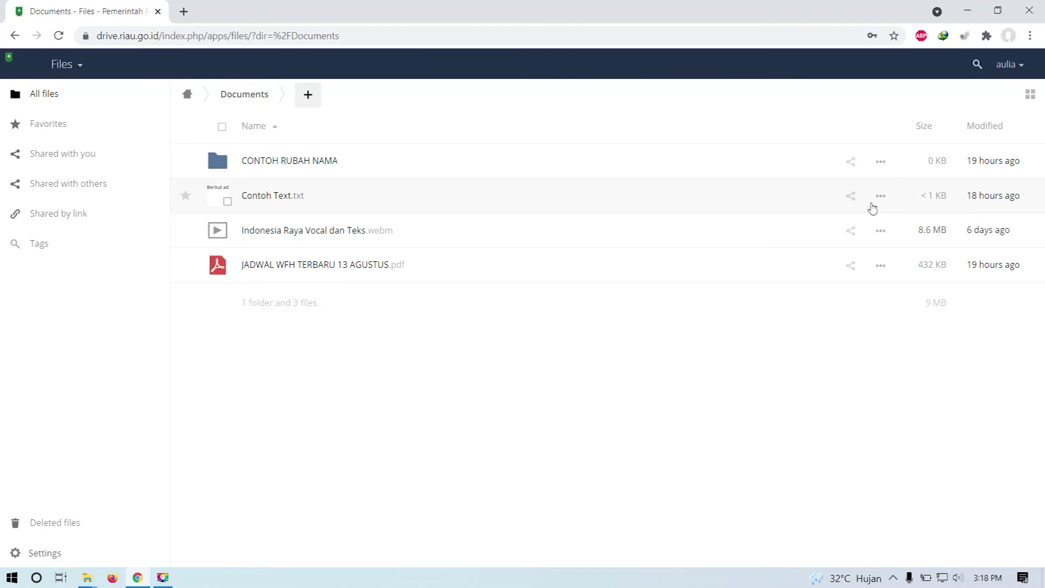
pyautogui.click(882, 202)
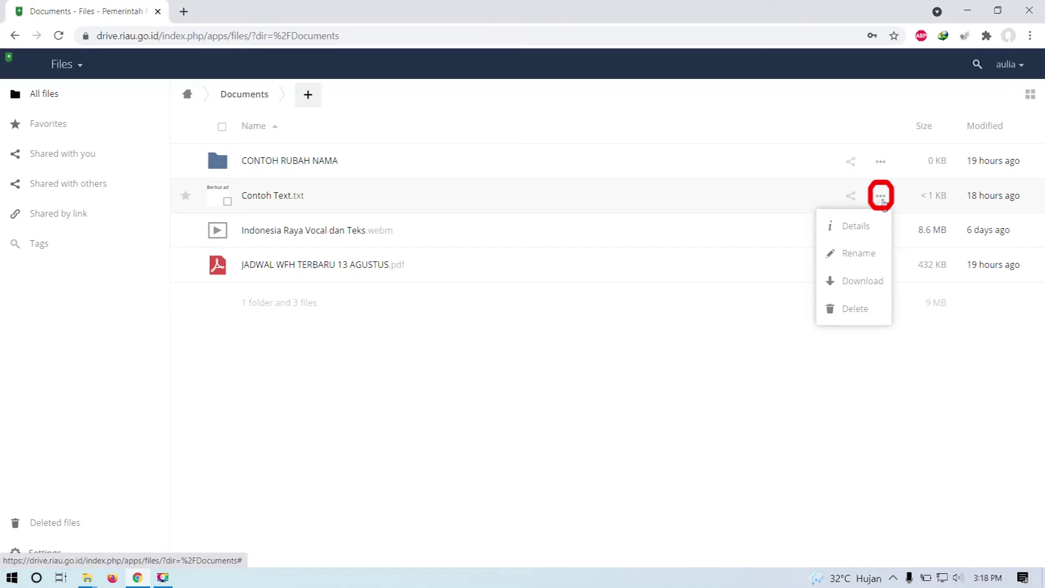
pyautogui.click(872, 234)
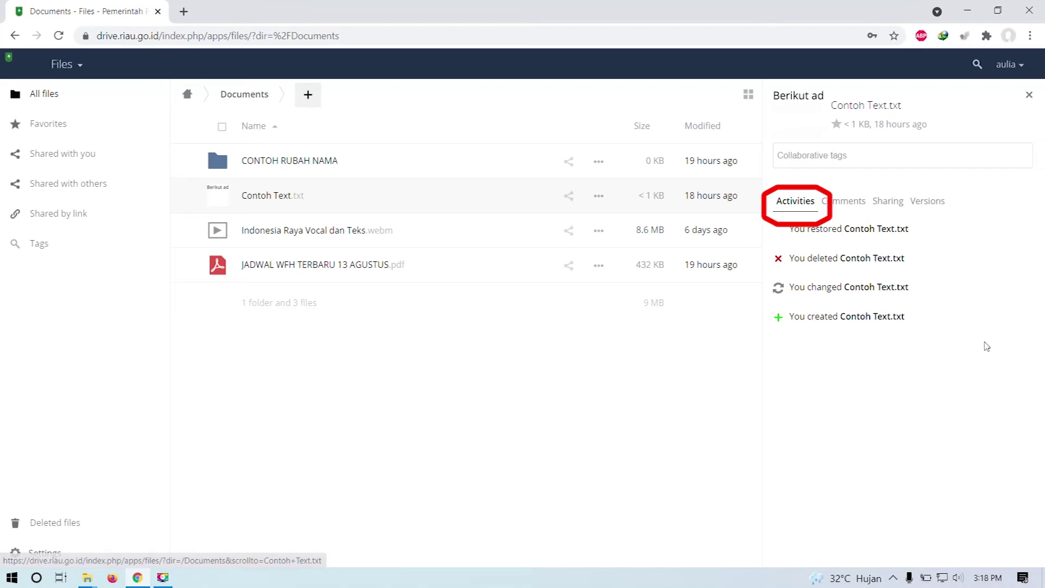
pyautogui.click(789, 204)
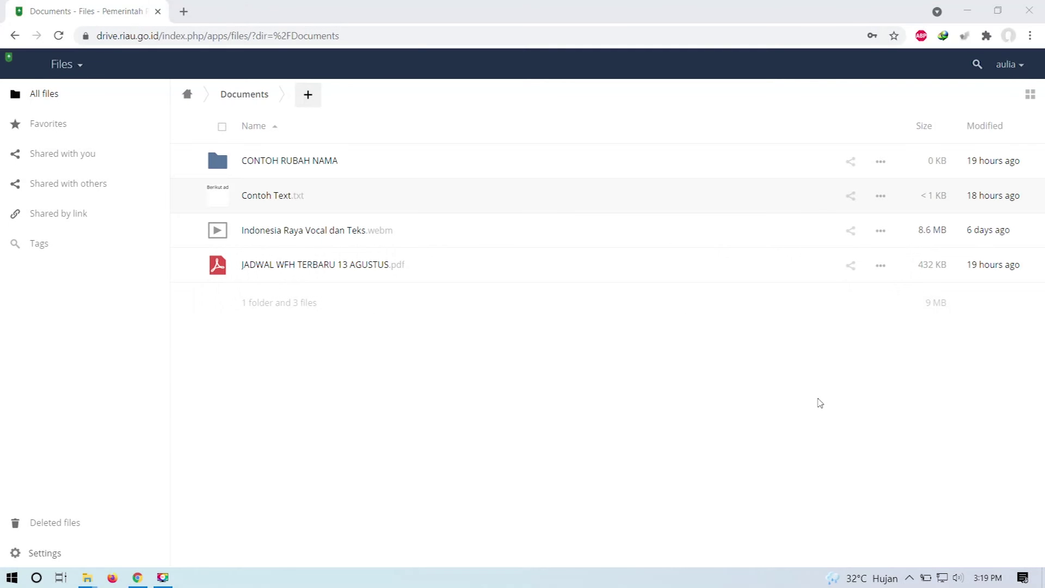
# Step: Post the comment 'contoh komen' in Contoh Text.txt's Comments details tab
pyautogui.click(883, 197)
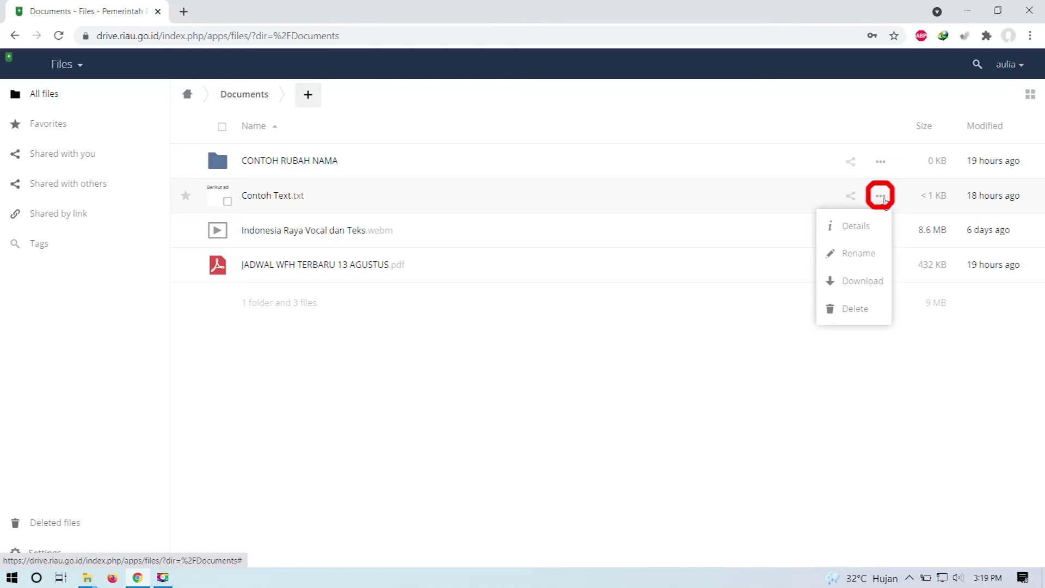
pyautogui.click(874, 233)
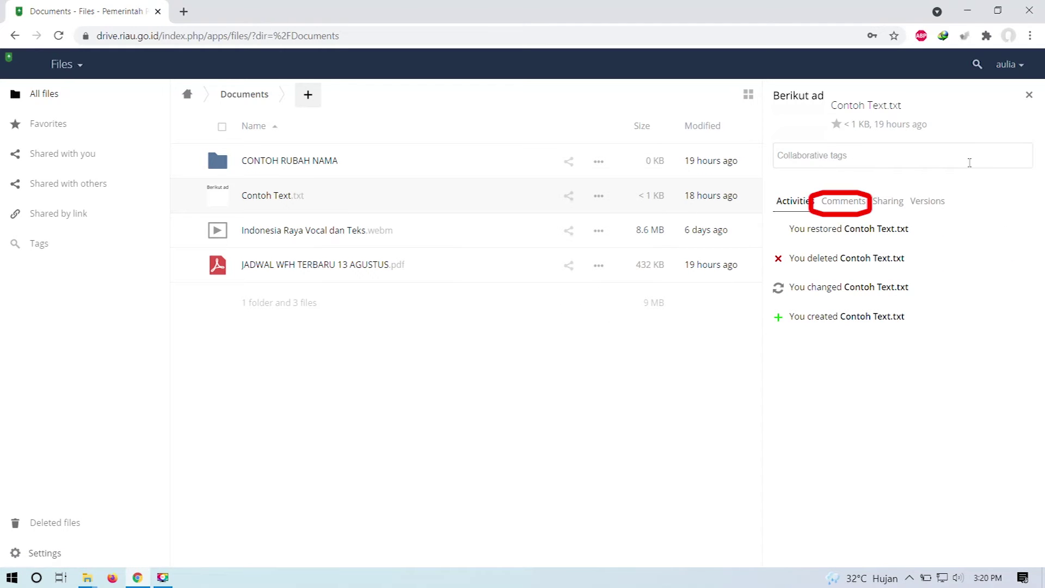
pyautogui.click(859, 210)
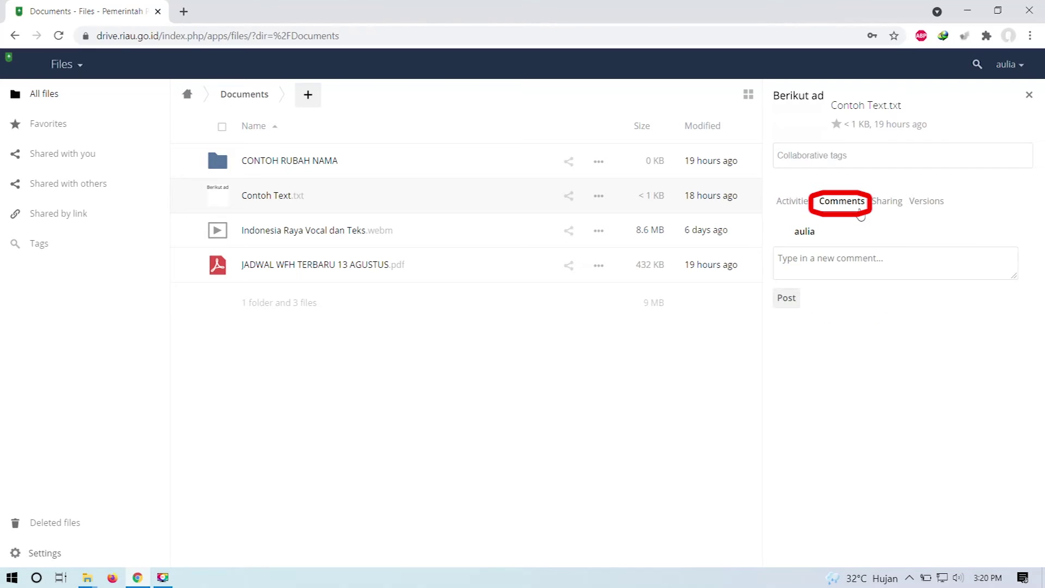
pyautogui.click(912, 265)
pyautogui.write('contoh komen')
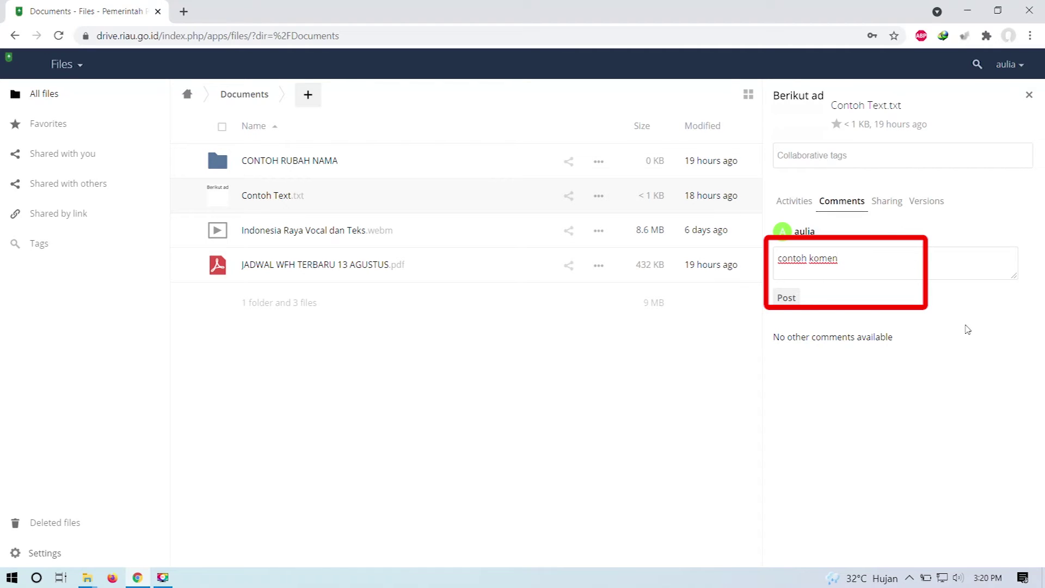
pyautogui.click(794, 304)
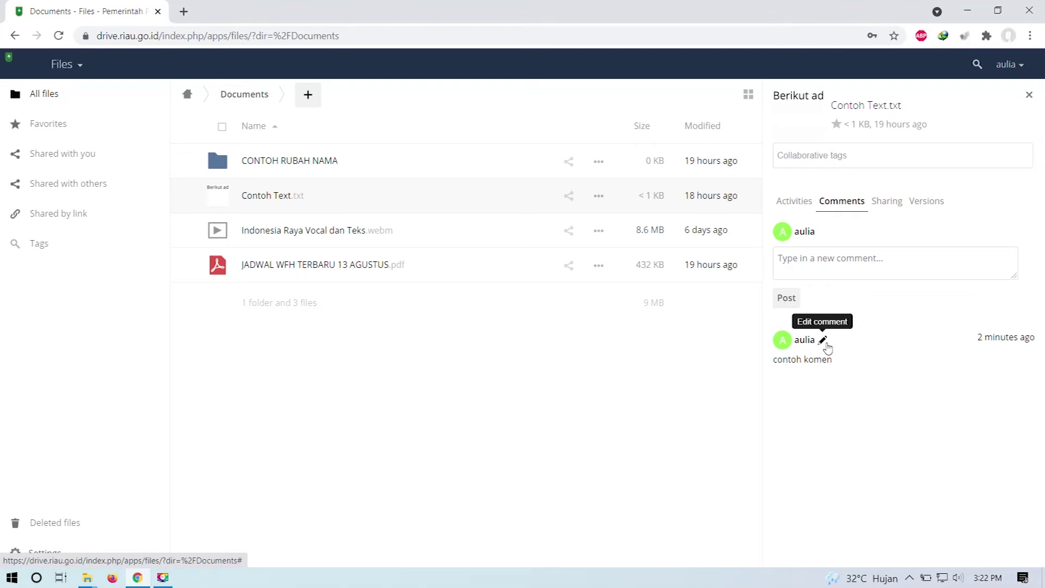
# Step: Edit the Contoh Text.txt comment to read 'contoh edit komen' and save it
pyautogui.click(827, 343)
pyautogui.click(851, 366)
pyautogui.click(809, 366)
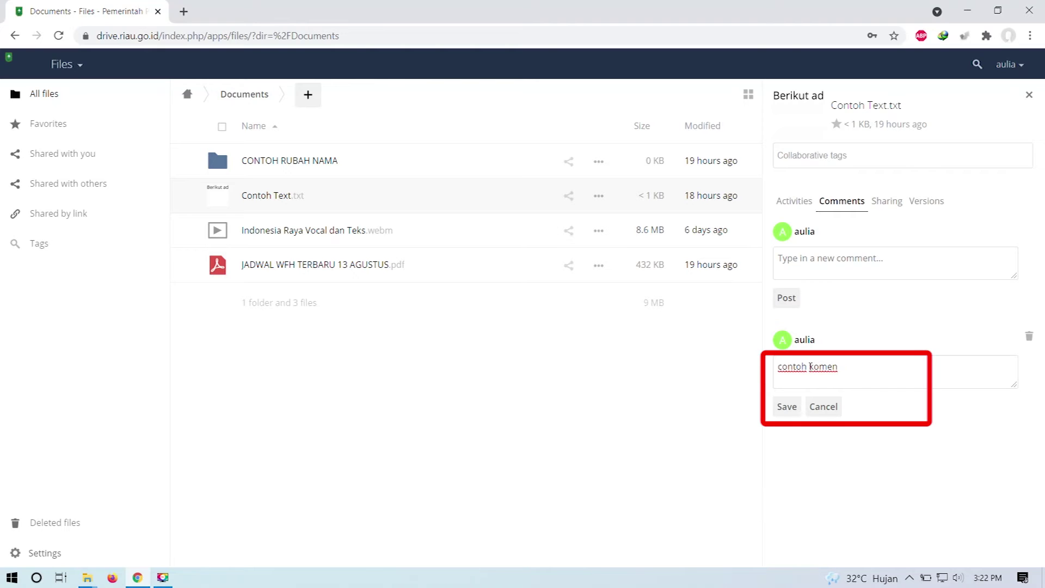
pyautogui.write('edit')
pyautogui.click(788, 410)
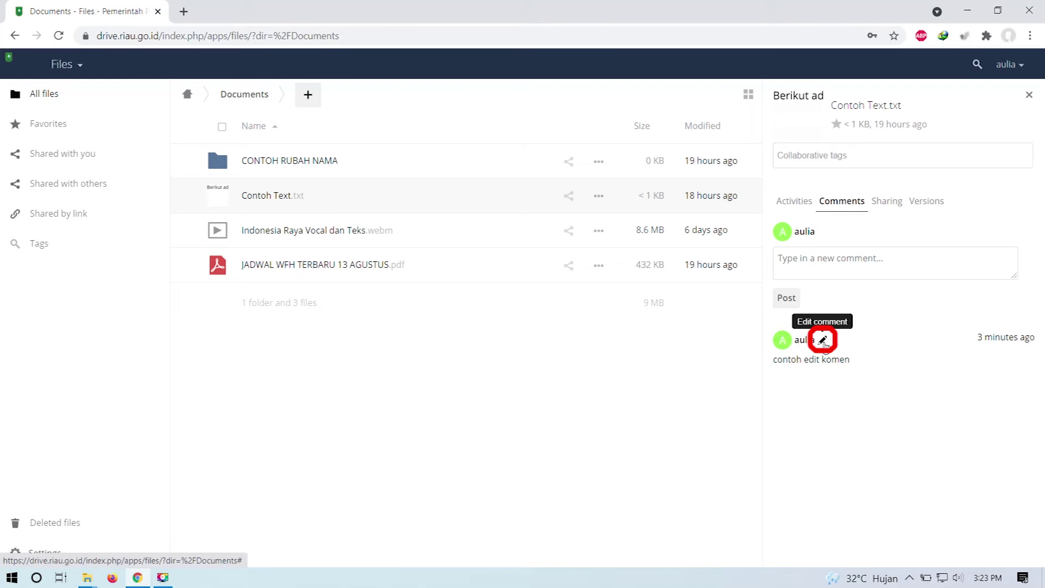
pyautogui.click(823, 340)
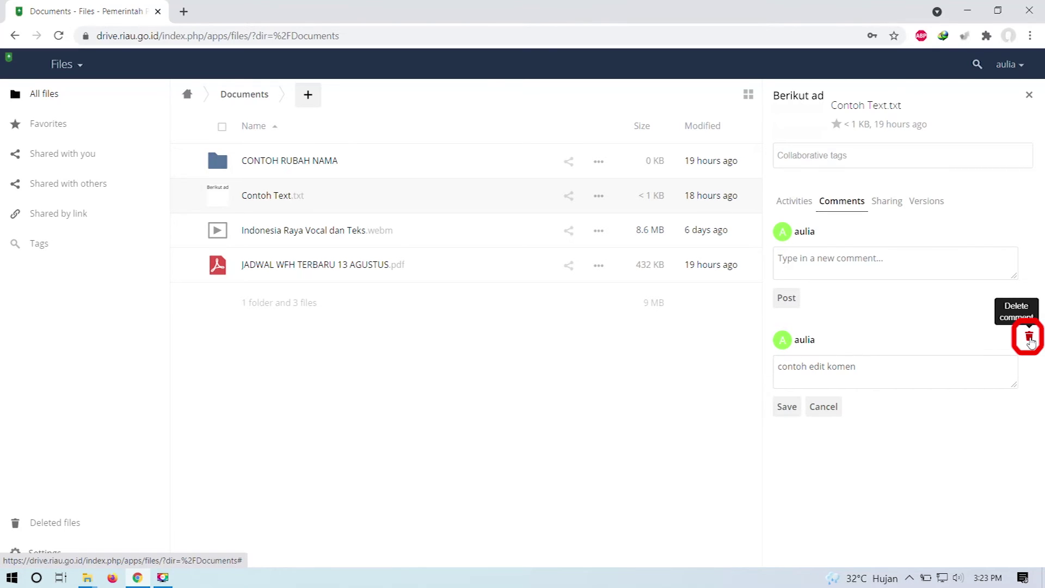
# Step: Delete the 'contoh edit komen' comment with its trash icon
pyautogui.click(1030, 339)
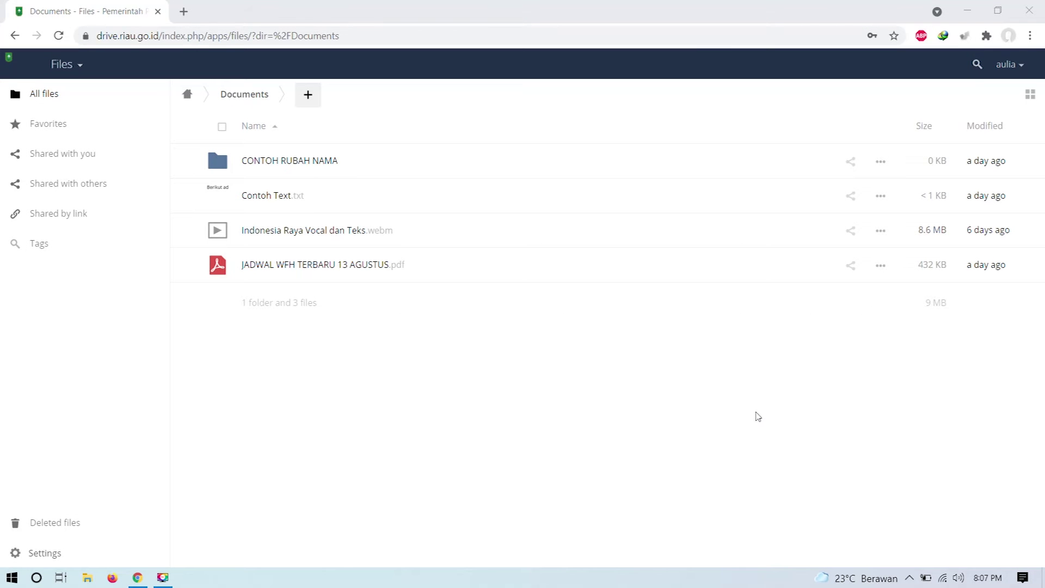
# Step: Share Indonesia Raya Vocal dan Teks.webm with a colleague found by searching their username
pyautogui.click(852, 233)
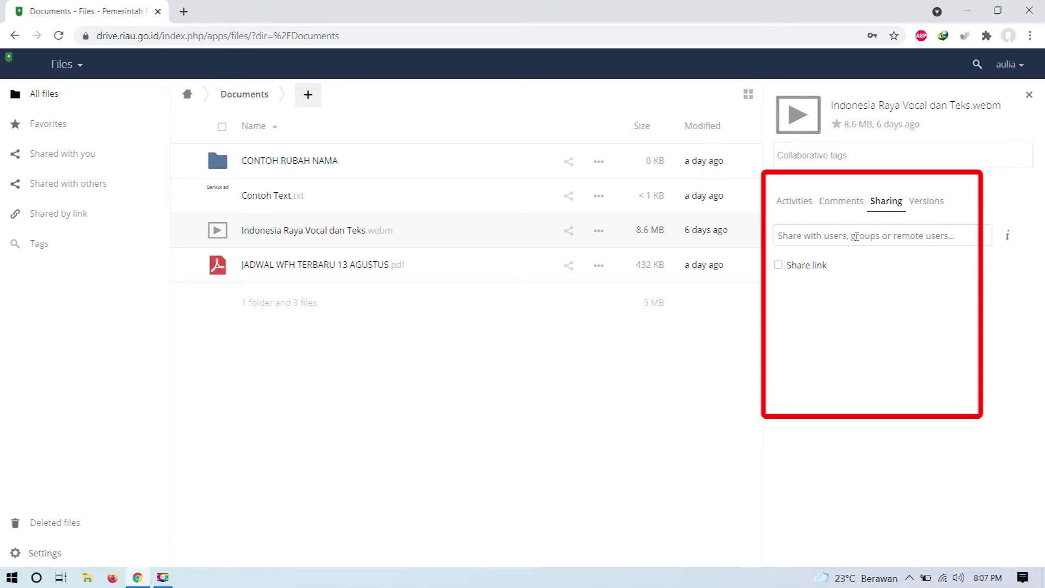
pyautogui.write('andi')
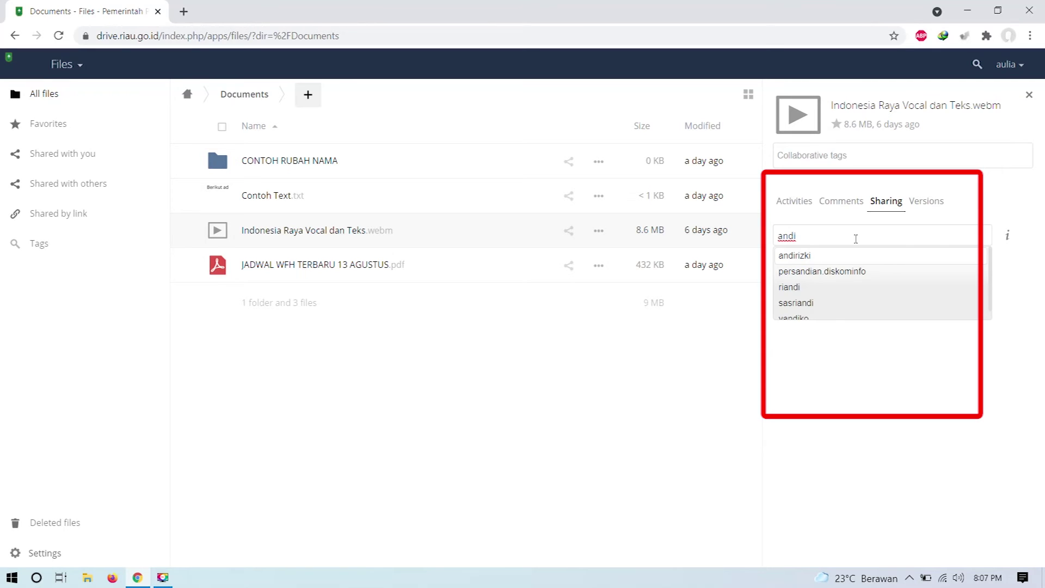
pyautogui.click(808, 258)
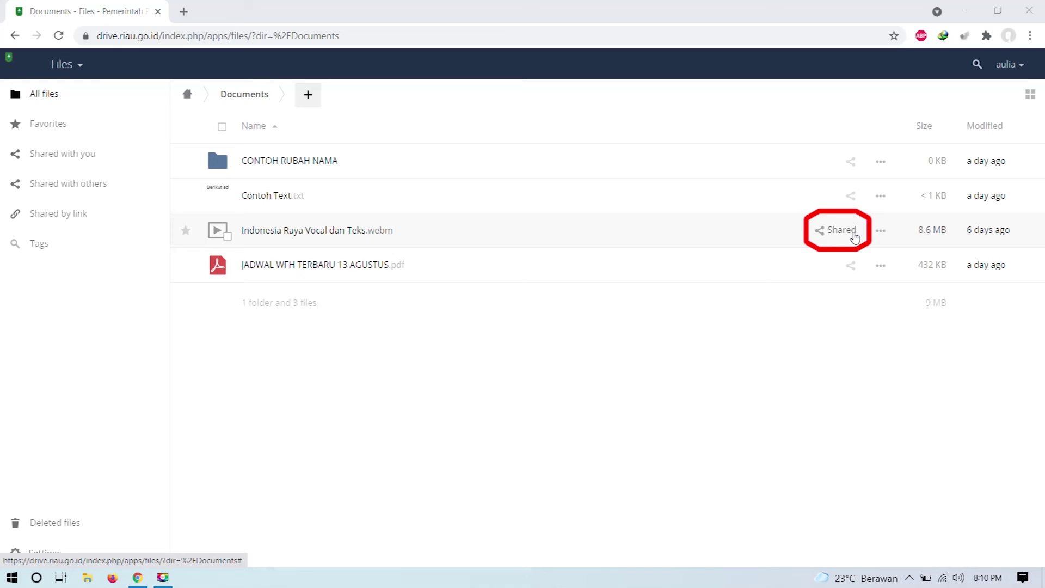
# Step: Remove the user's share entry from the Indonesia Raya video's Sharing details
pyautogui.click(853, 234)
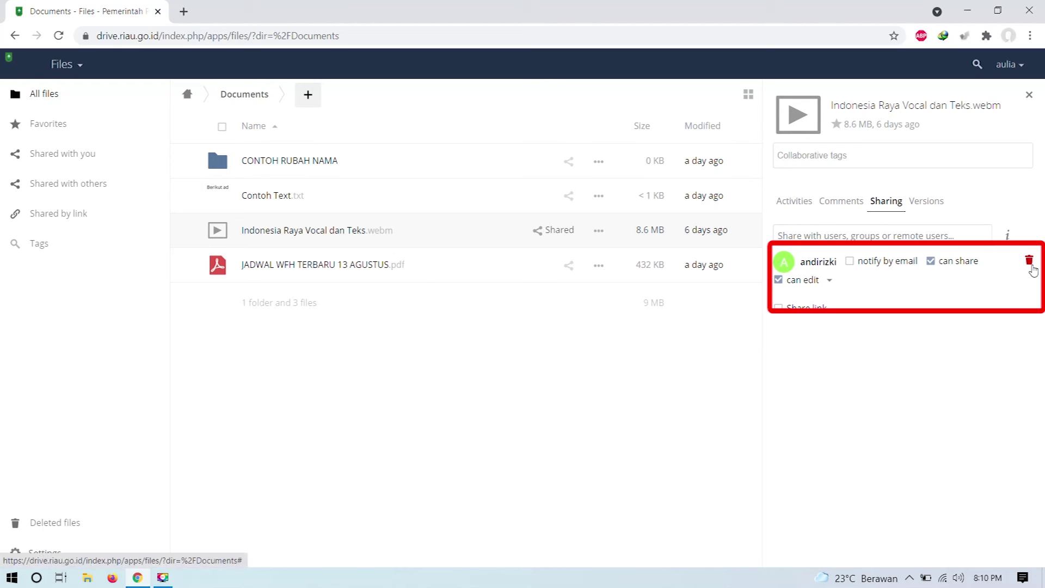
pyautogui.click(1029, 260)
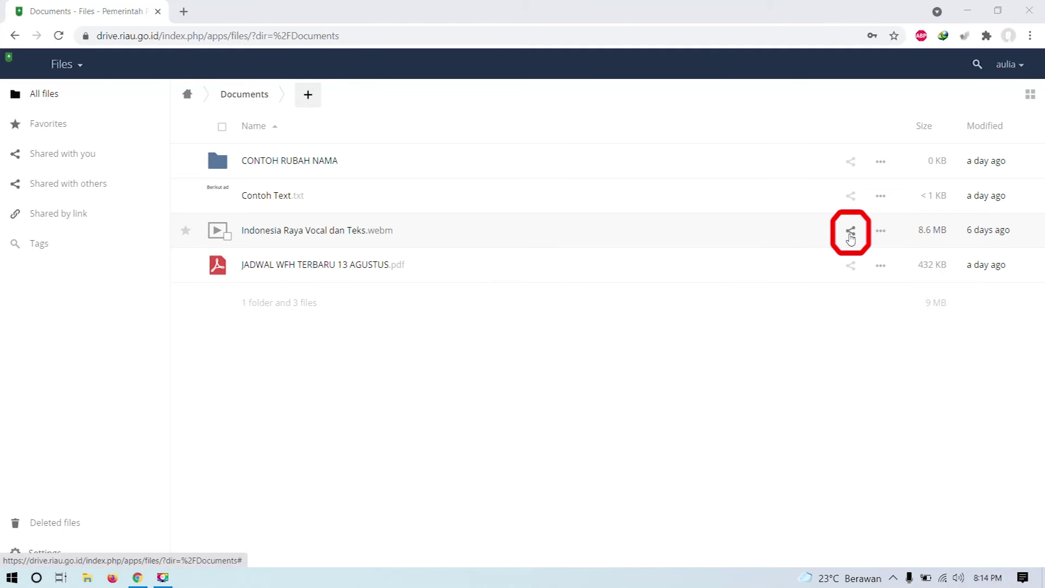
# Step: Create a public share link for the Indonesia Raya video, protected with a password
pyautogui.click(850, 230)
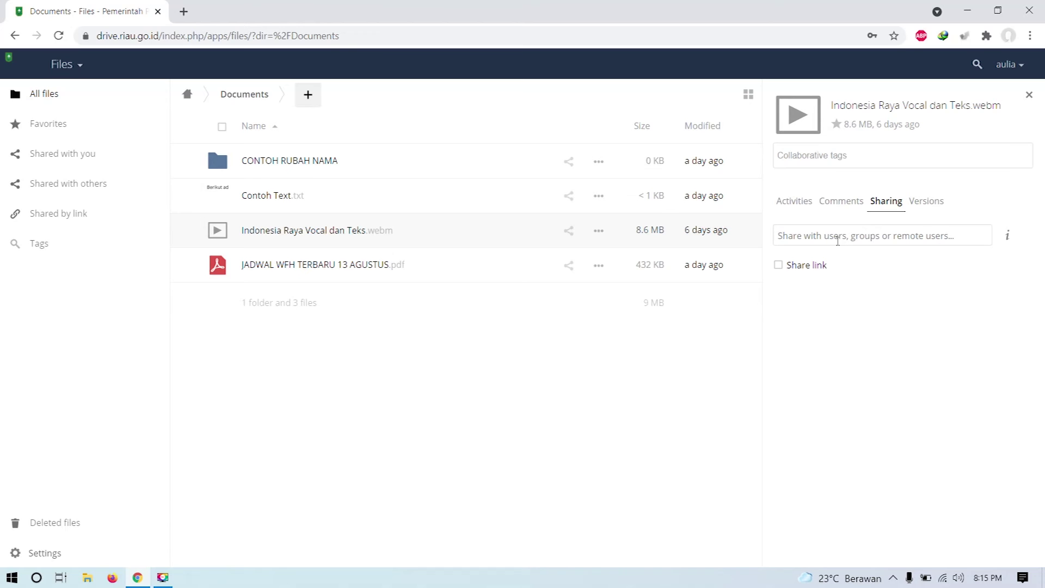
pyautogui.click(778, 266)
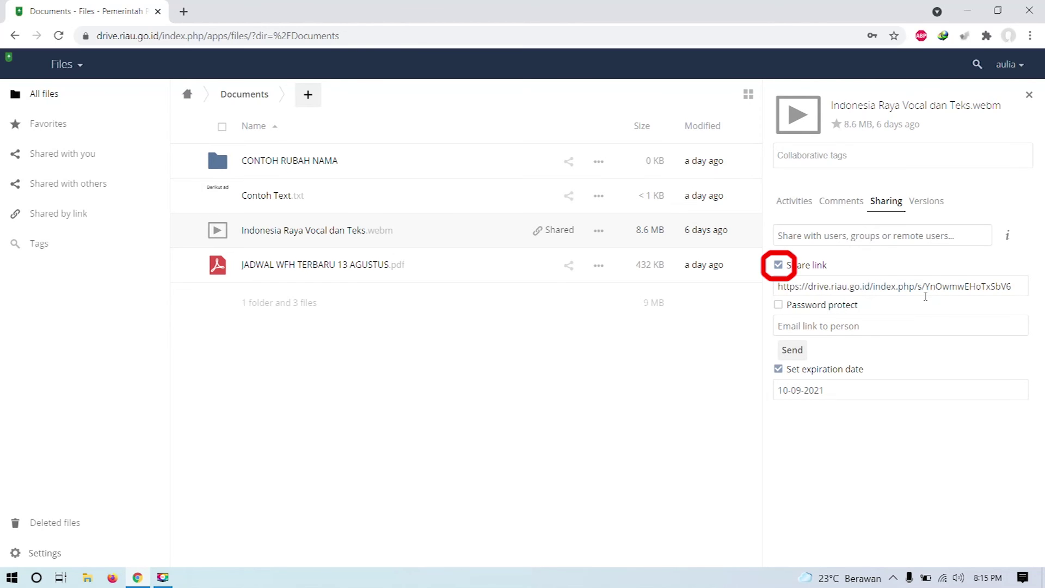
pyautogui.click(779, 305)
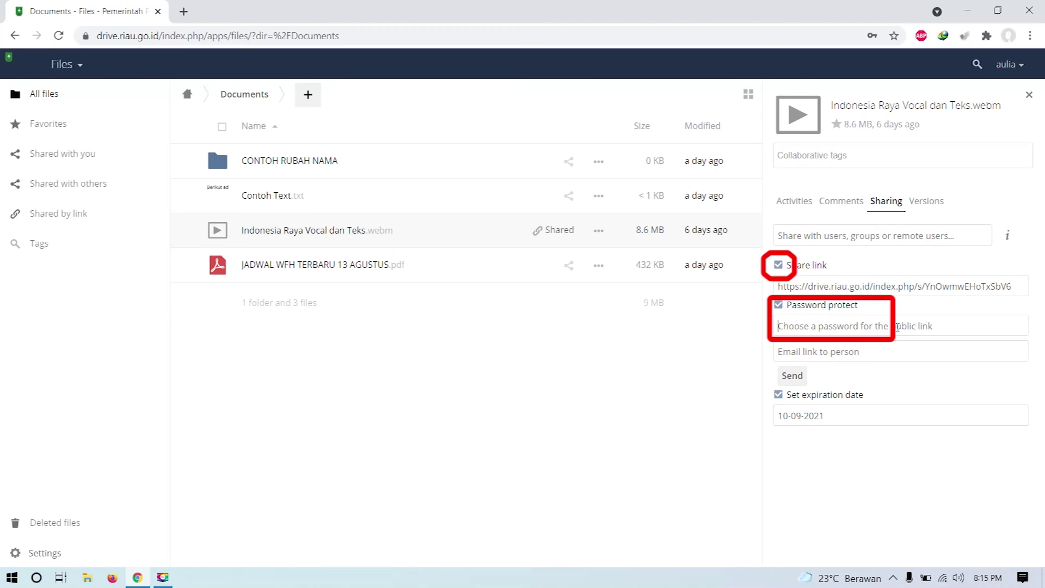
pyautogui.click(897, 327)
pyautogui.write('•••••••')
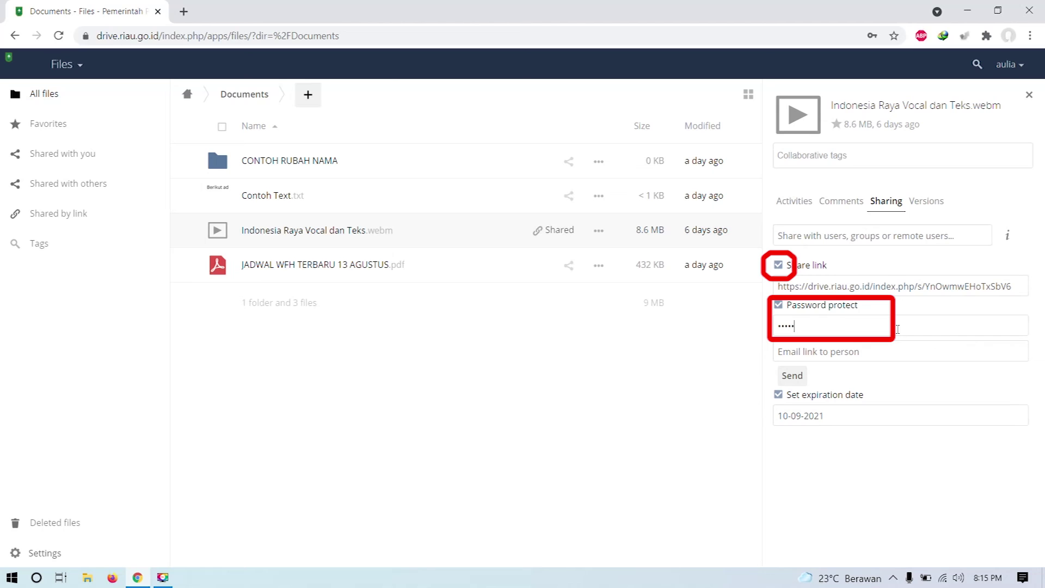
pyautogui.write('•')
pyautogui.press('Return')
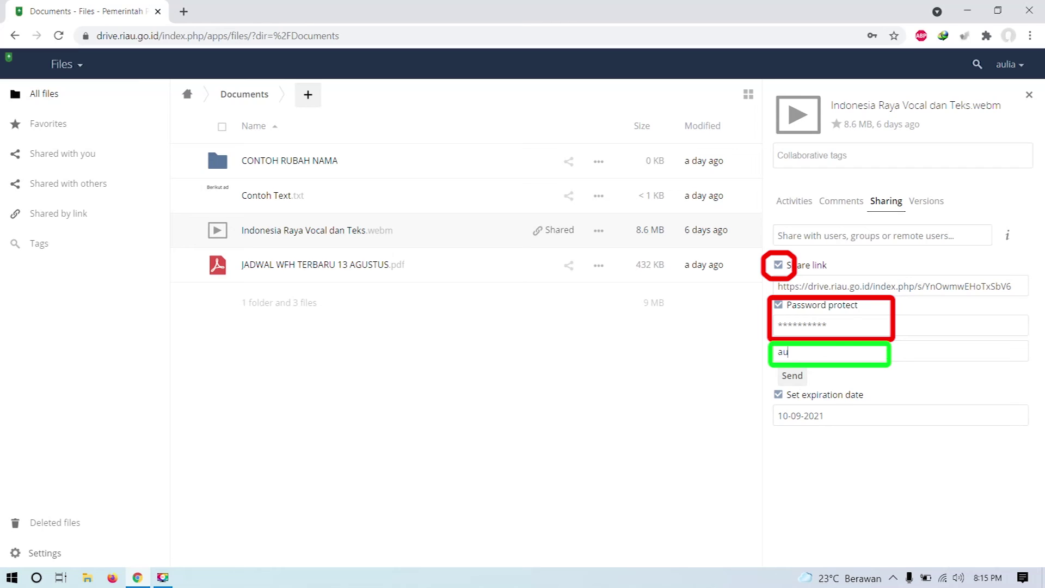
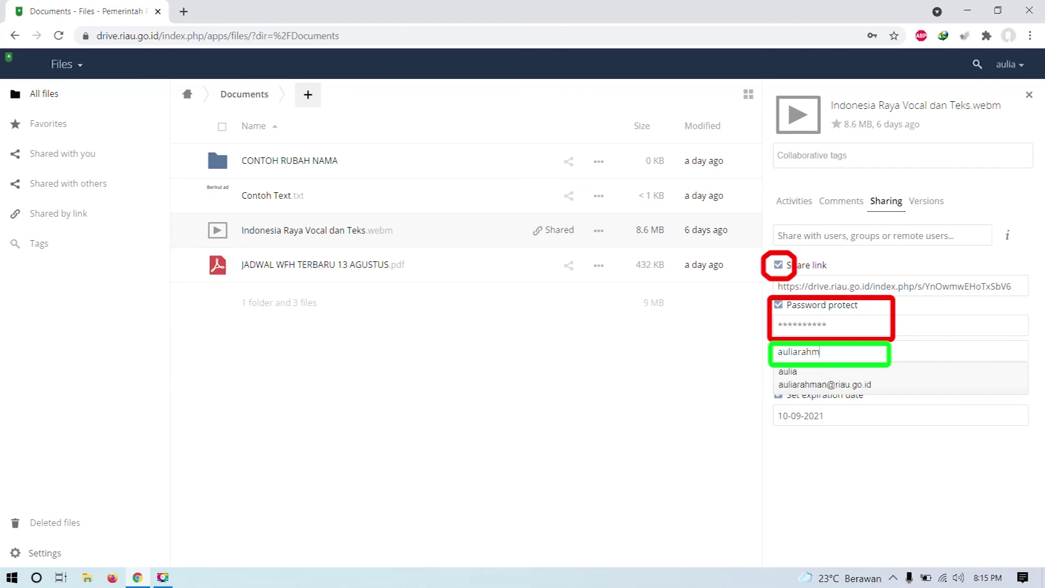
# Step: Address the link to the recipient's e-mail and keep the 10-09-2021 expiration date
pyautogui.click(855, 385)
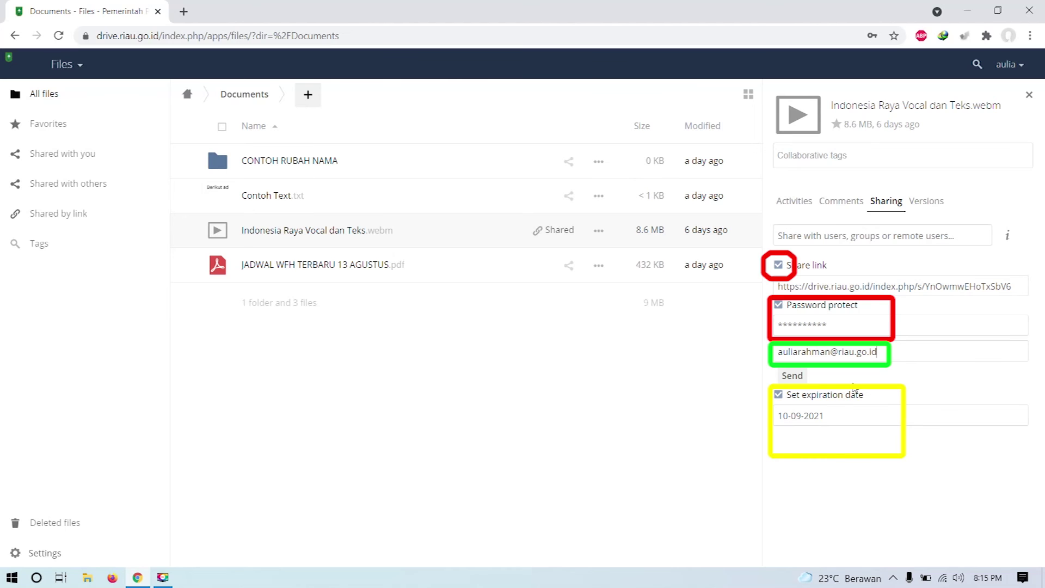
pyautogui.click(854, 417)
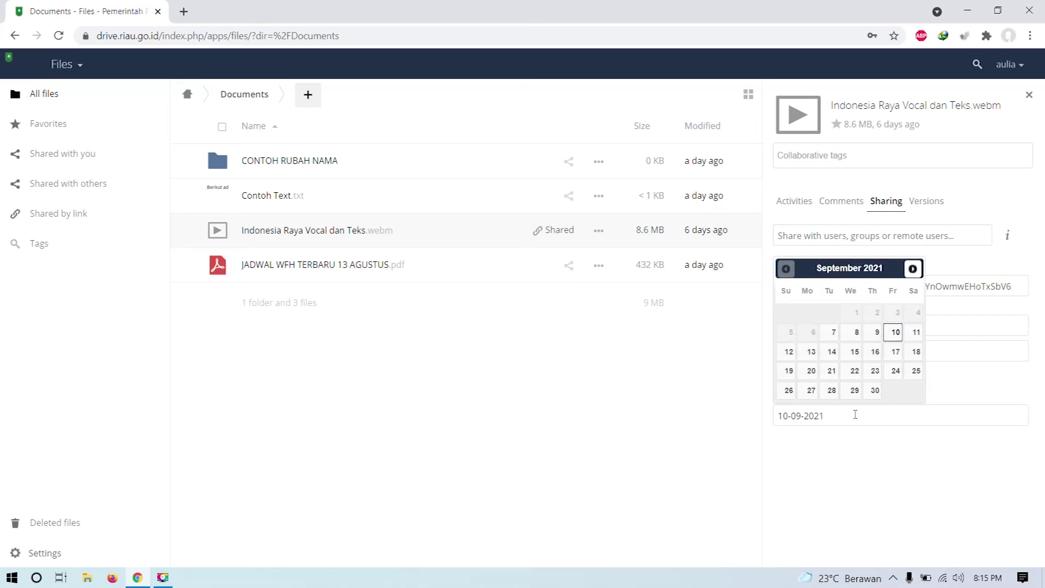
pyautogui.click(895, 334)
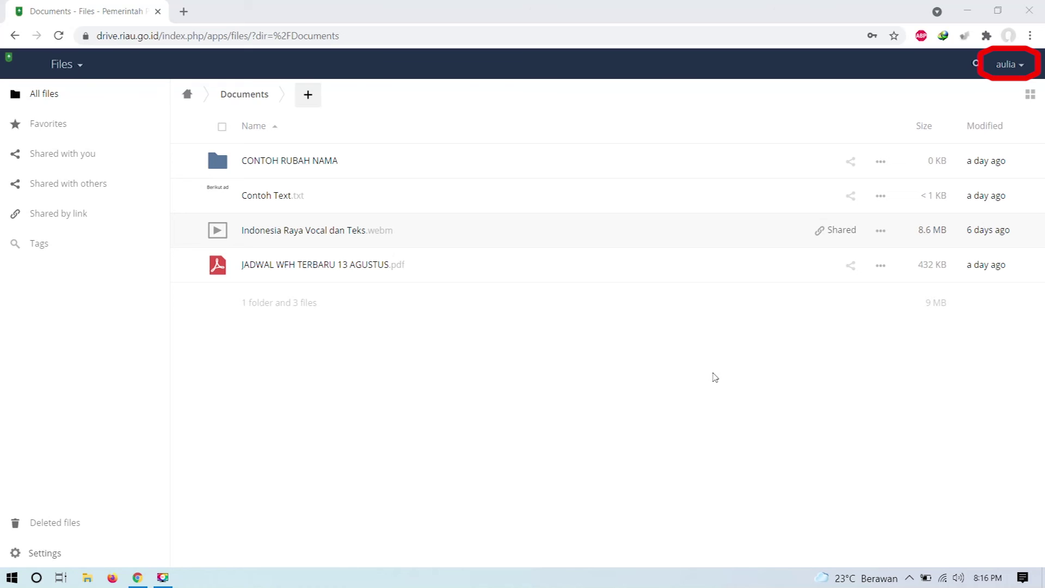
pyautogui.click(1021, 71)
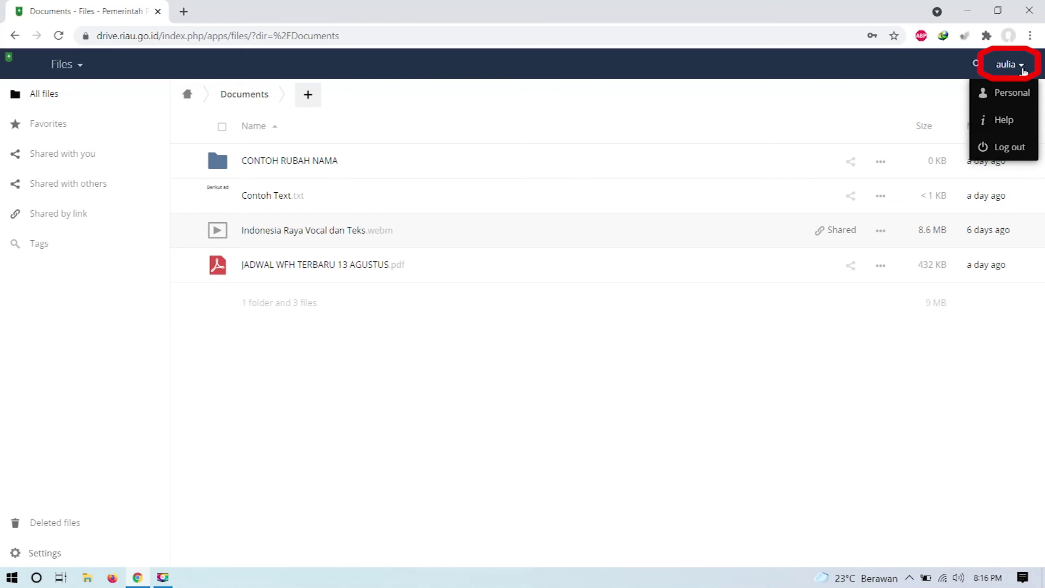
pyautogui.click(1025, 102)
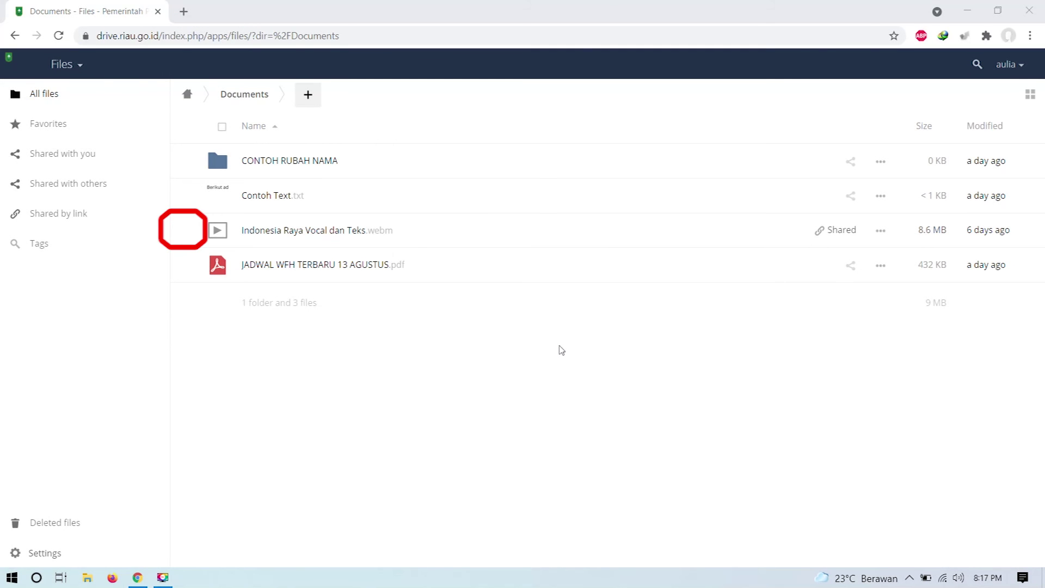
# Step: Star Indonesia Raya Vocal dan Teks.webm as a favorite and switch to the Favorites list
pyautogui.click(185, 233)
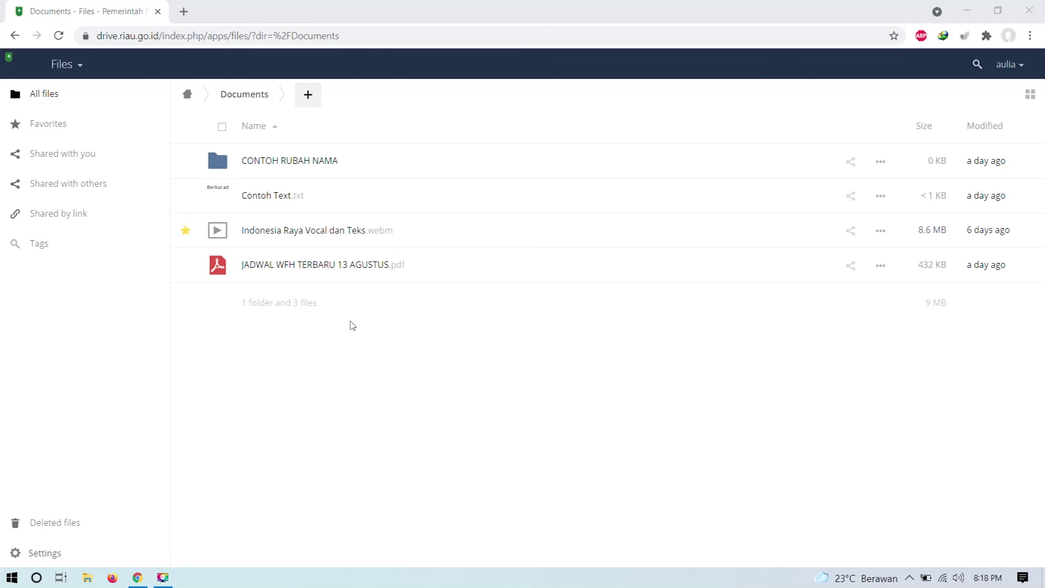
pyautogui.click(45, 133)
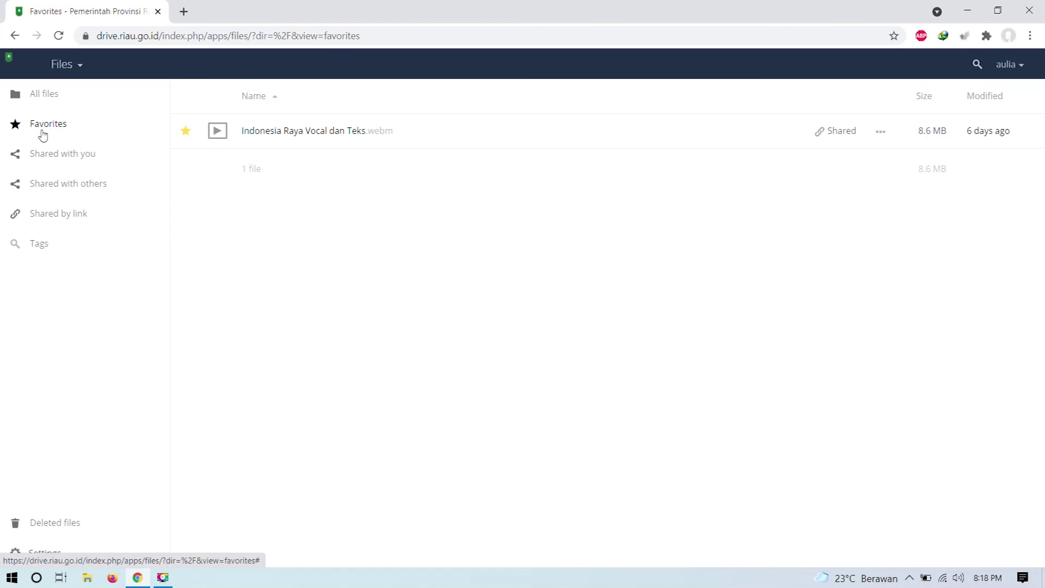
# Step: Browse the Shared with you, Shared with others, then Shared by link file lists
pyautogui.click(101, 159)
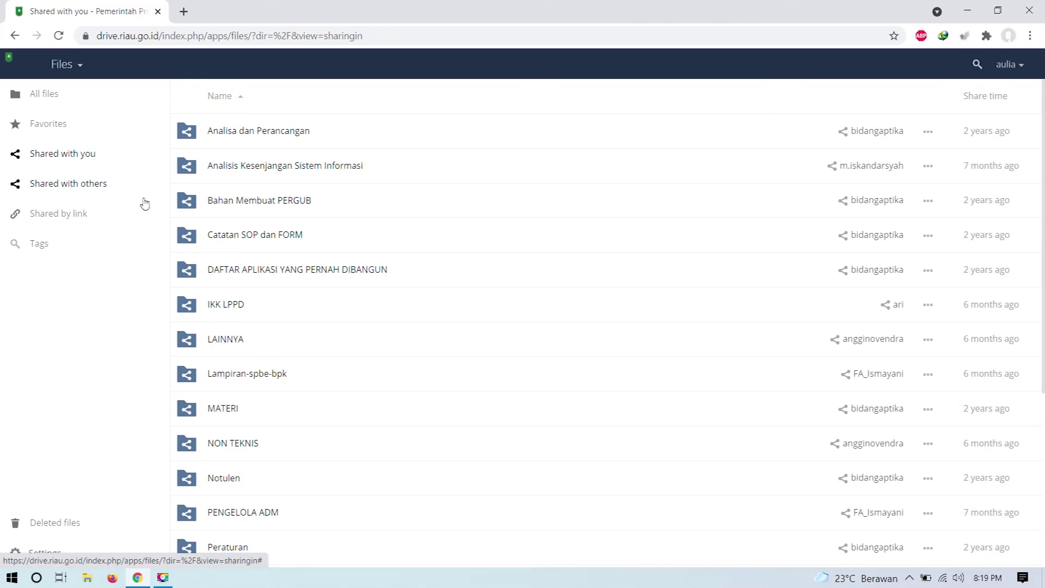
pyautogui.click(100, 185)
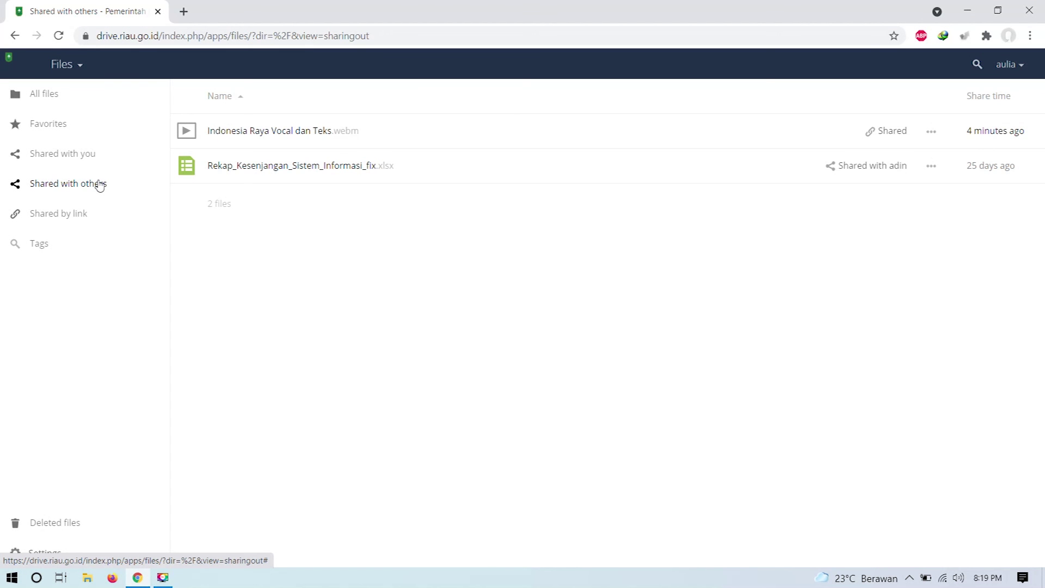
pyautogui.click(98, 216)
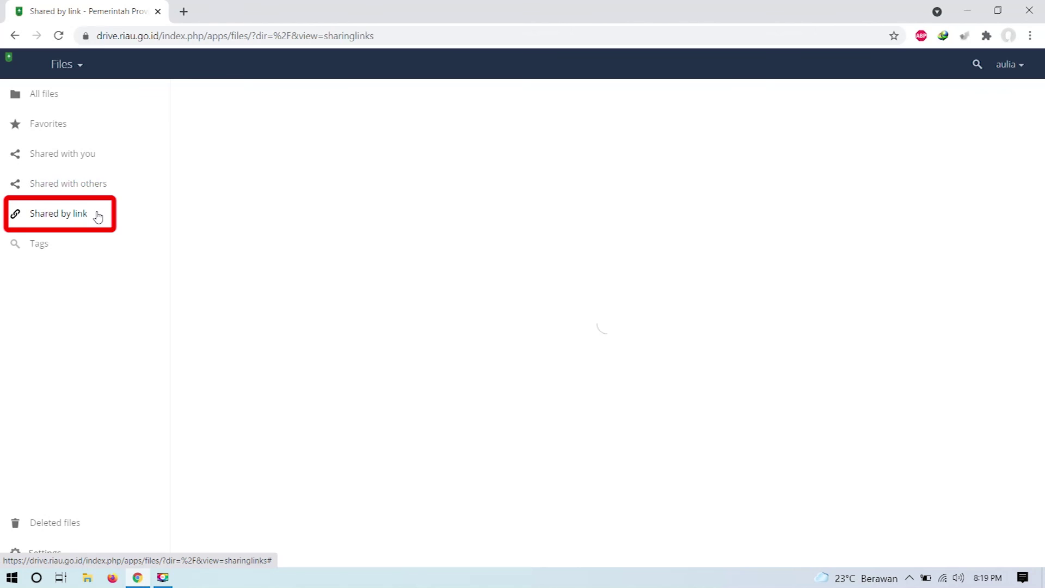